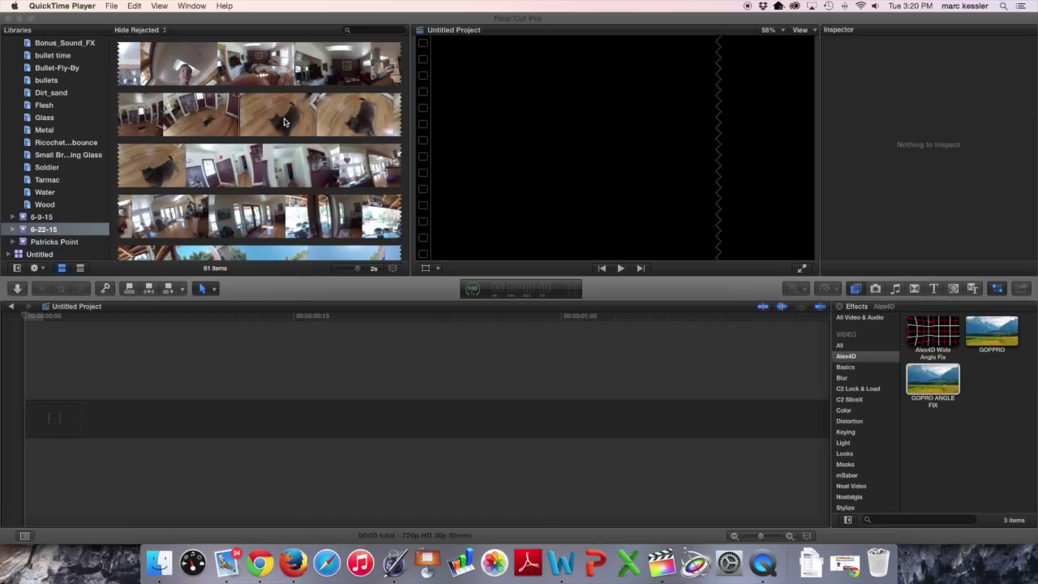
# Step: Mark the whole backyard clip GOPR3314 and drop it into the empty Untitled Project timeline
pyautogui.click(240, 122)
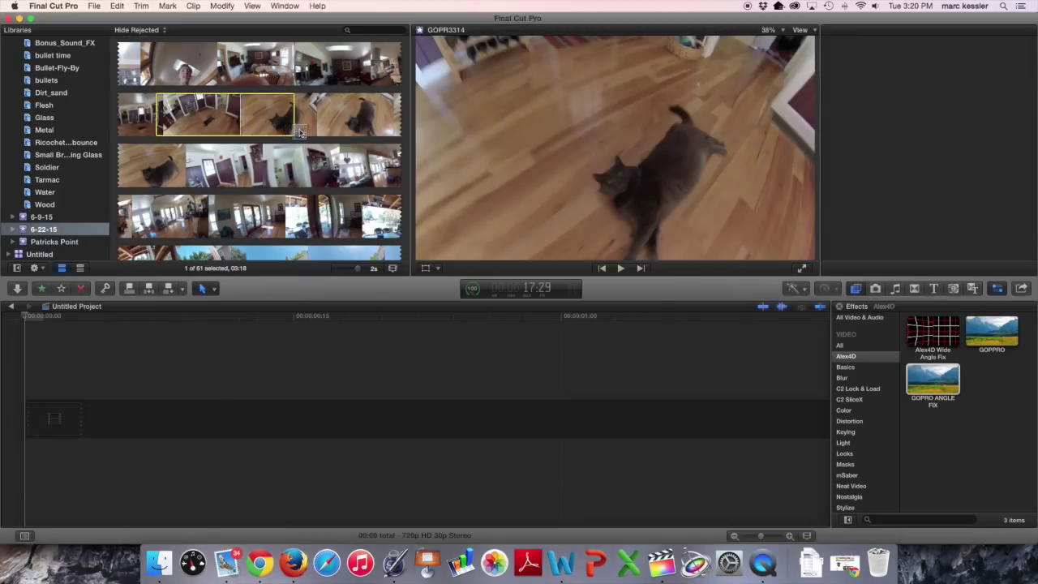
pyautogui.scroll(-2, 243, 206)
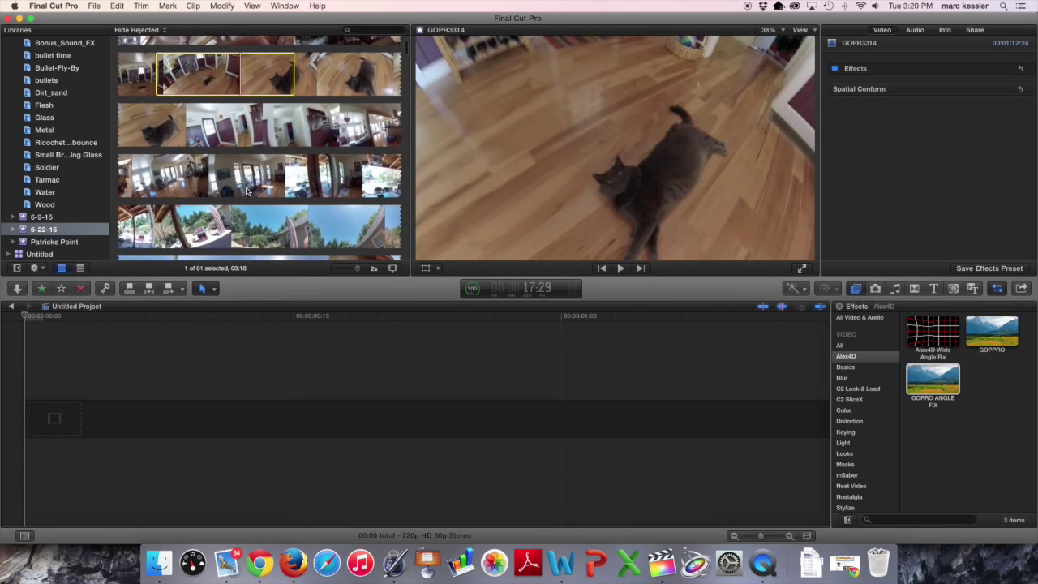
pyautogui.scroll(-1, 244, 203)
pyautogui.click(193, 213)
pyautogui.moveTo(193, 213); pyautogui.dragTo(295, 214)
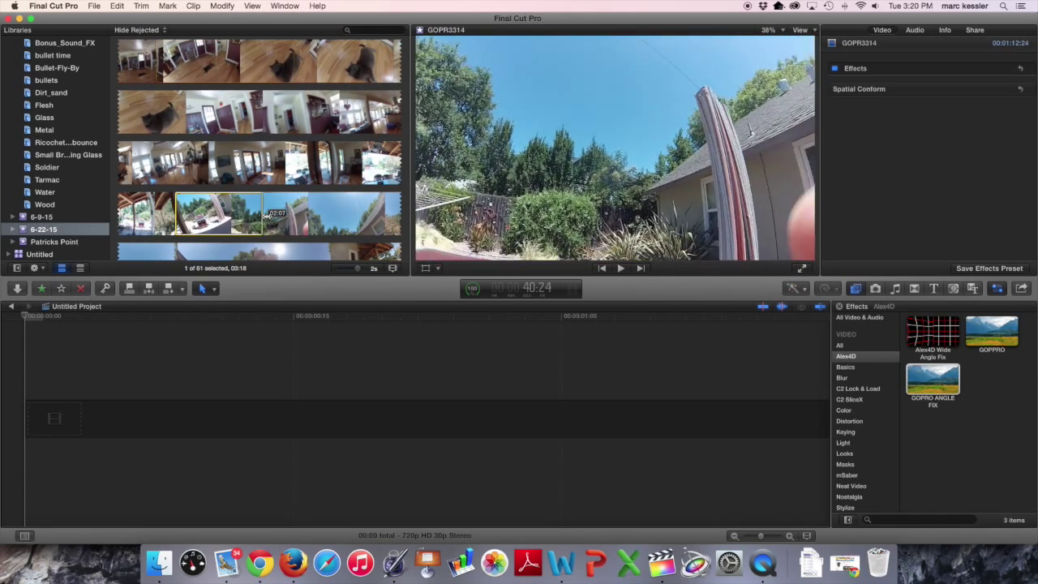
pyautogui.moveTo(260, 334); pyautogui.dragTo(203, 436)
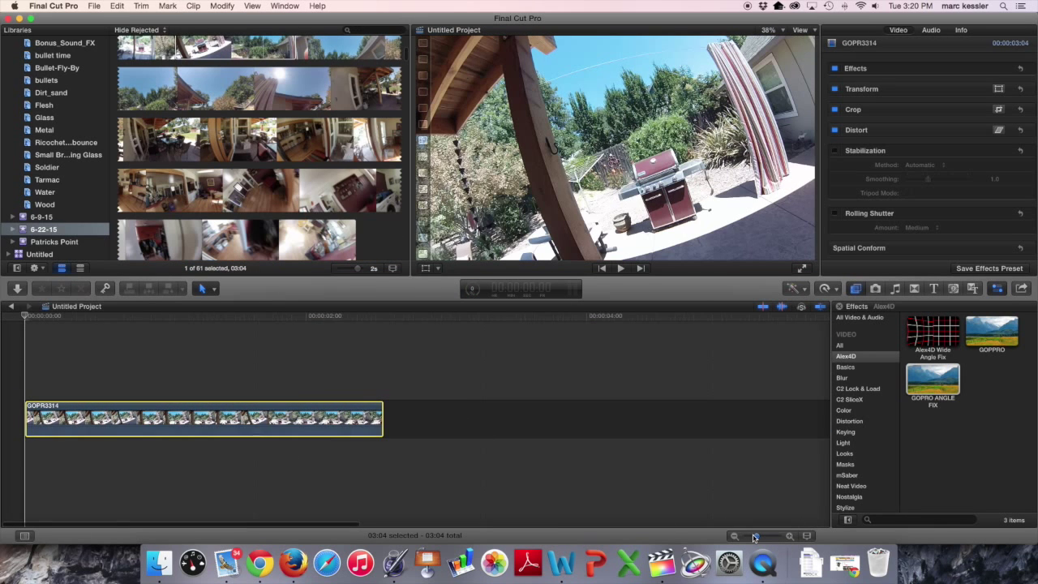
# Step: Park the playhead early in the clip and preview the GOPRO ANGLE FIX effect
pyautogui.click(306, 487)
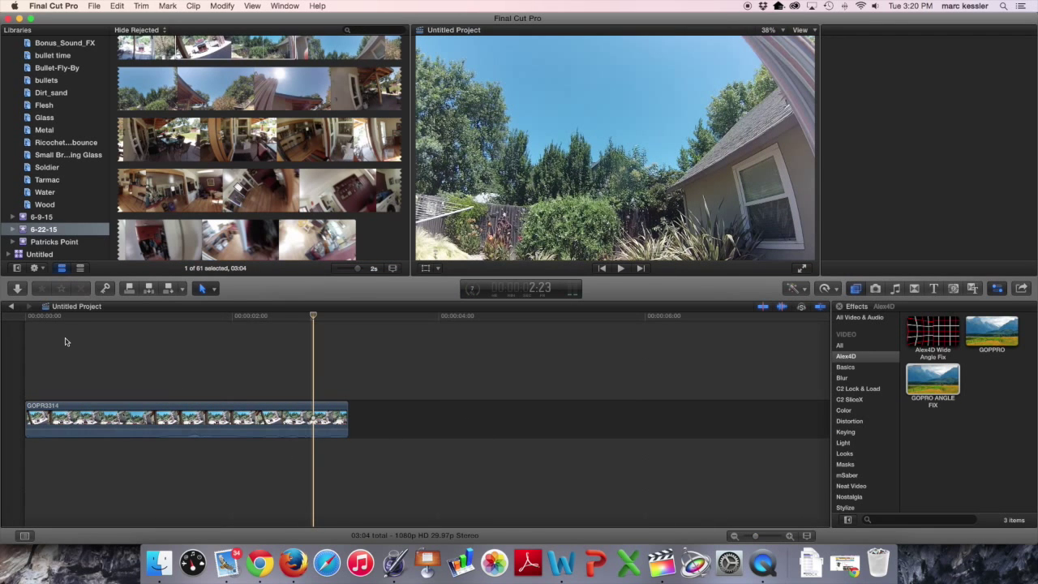
pyautogui.click(101, 417)
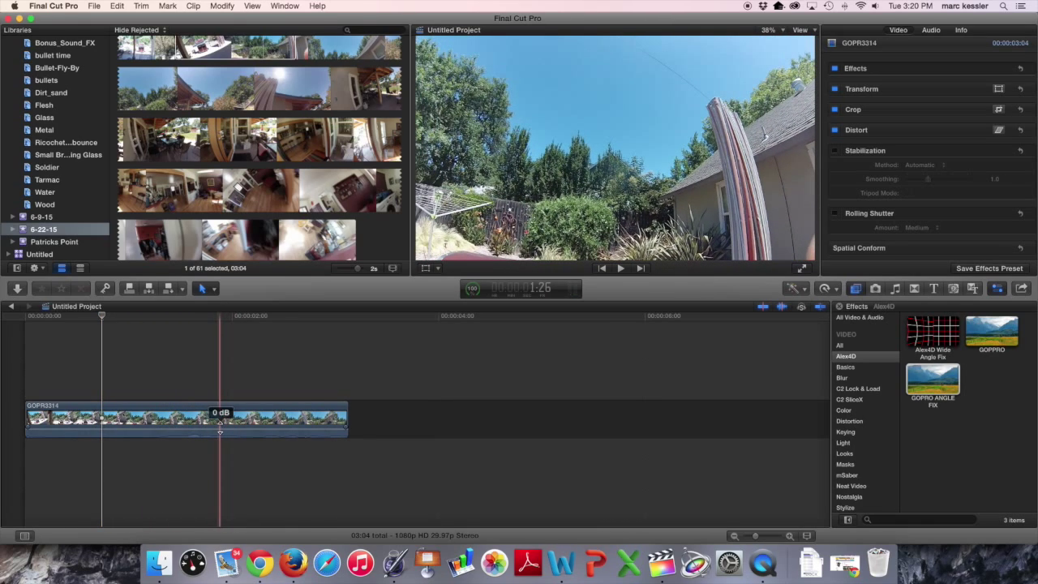
pyautogui.click(136, 320)
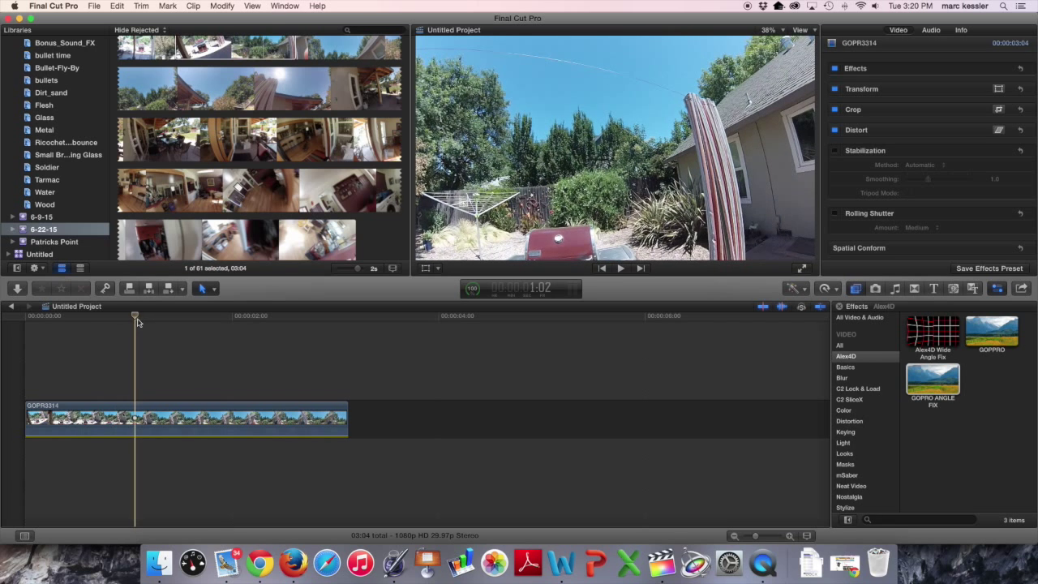
pyautogui.click(268, 201)
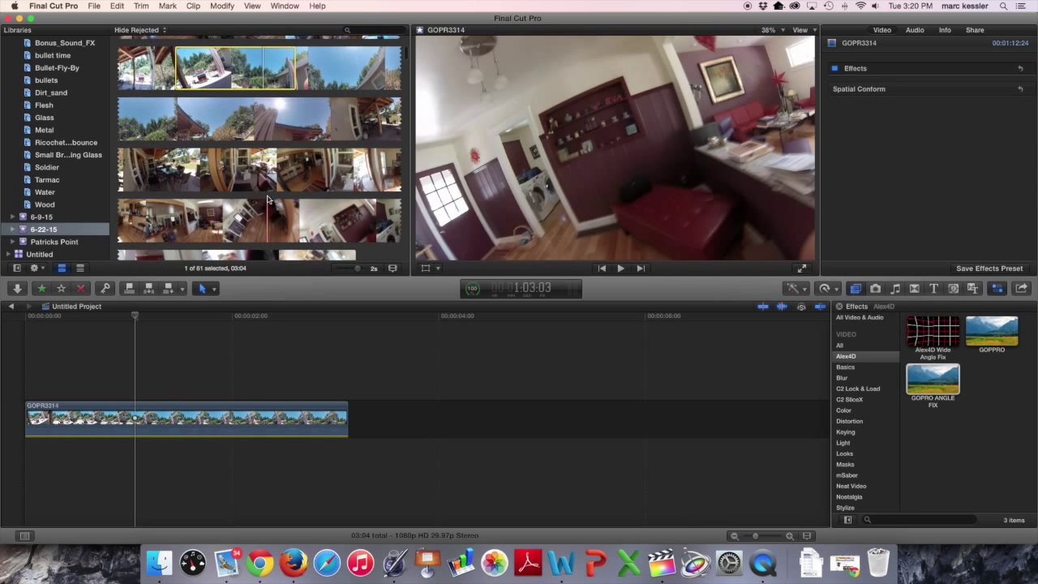
pyautogui.click(776, 375)
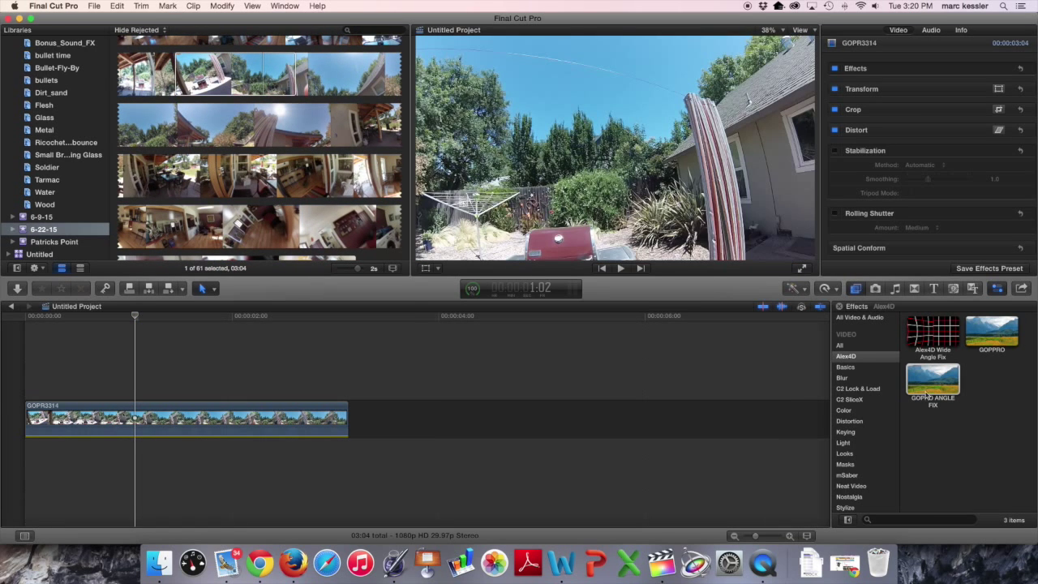
pyautogui.click(937, 387)
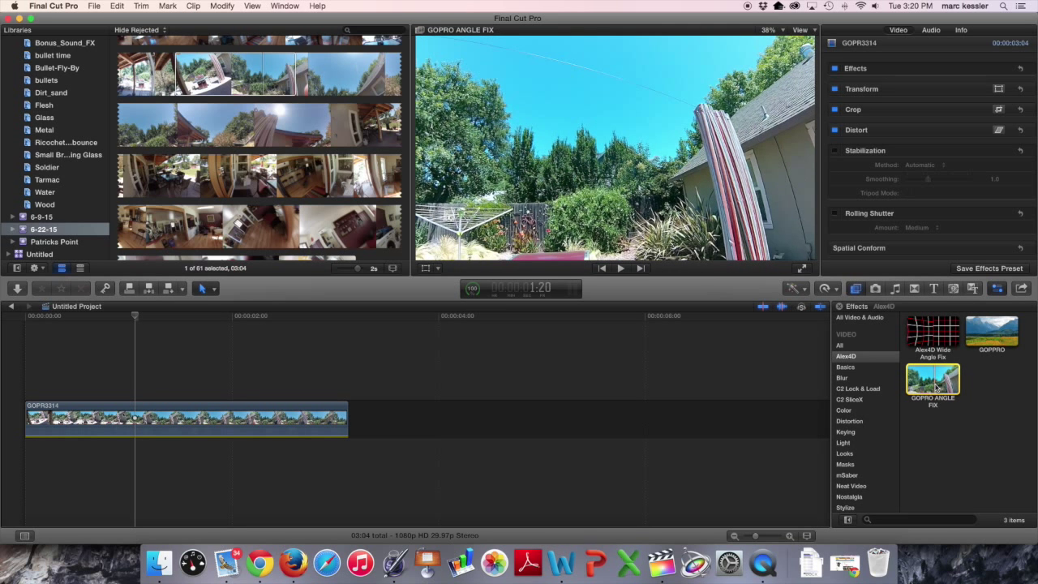
# Step: Apply the GOPRO ANGLE FIX effect to the GOPR3314 clip and review its effects in the inspector
pyautogui.moveTo(929, 390); pyautogui.dragTo(247, 434)
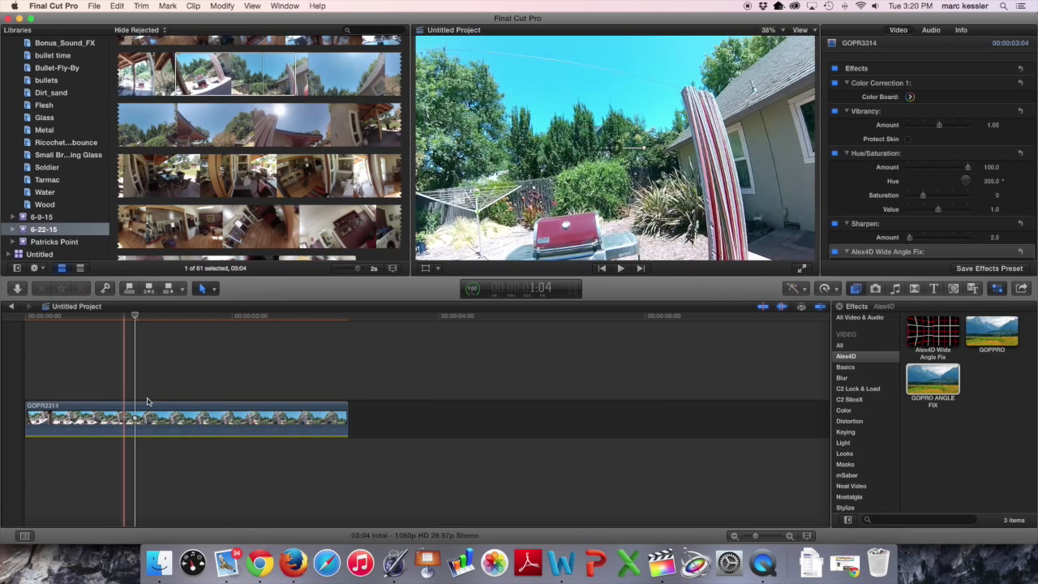
pyautogui.click(132, 323)
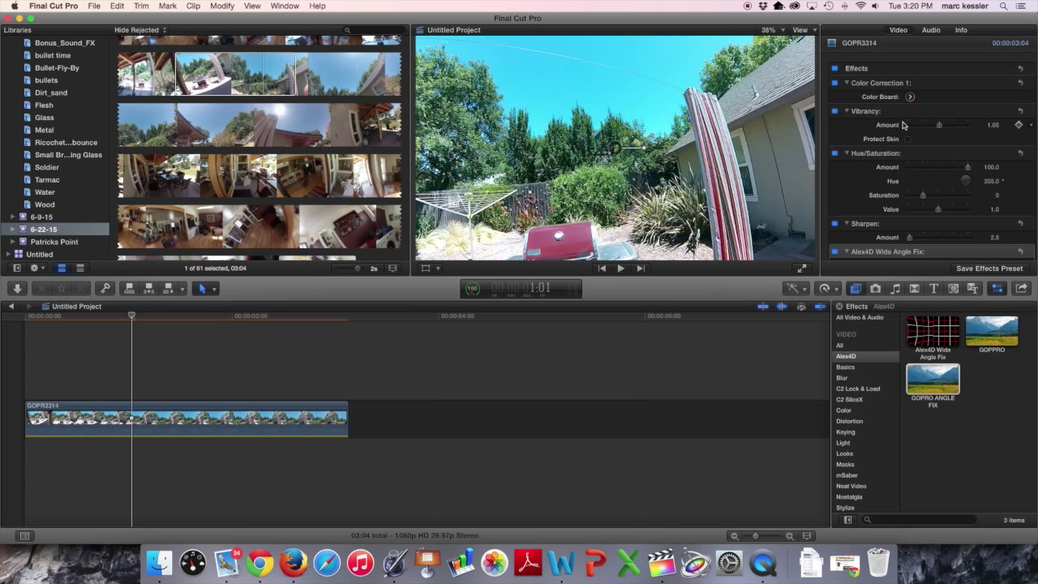
pyautogui.scroll(-1, 905, 126)
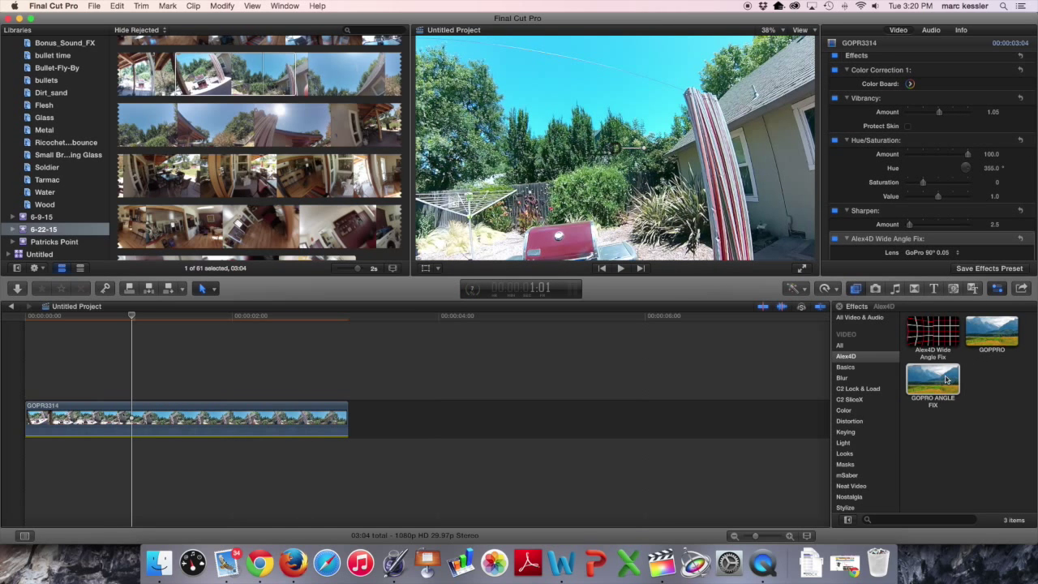
pyautogui.scroll(-3, 889, 173)
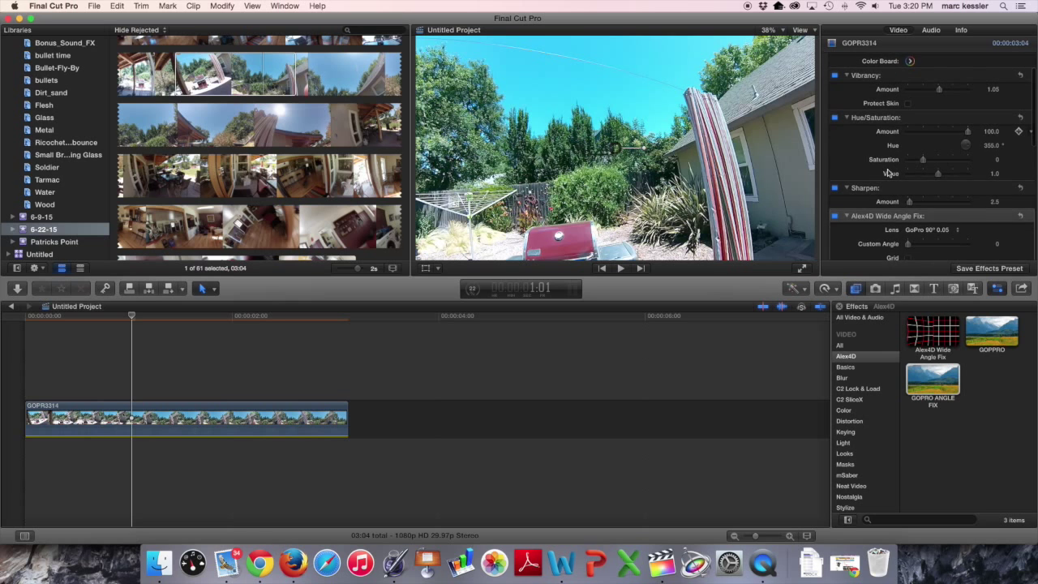
pyautogui.scroll(-3, 888, 172)
pyautogui.scroll(5, 900, 162)
pyautogui.scroll(3, 909, 150)
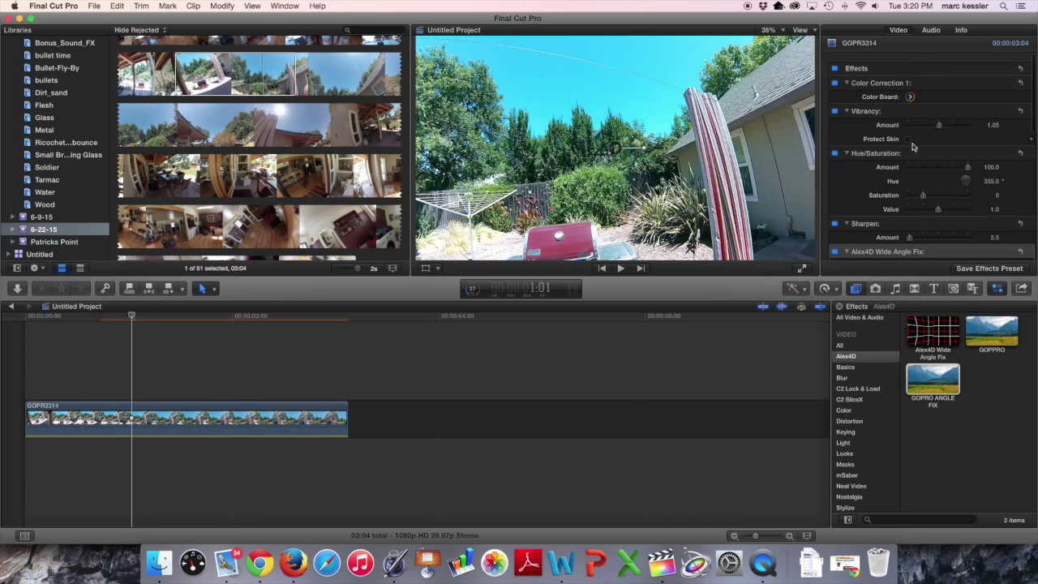
pyautogui.scroll(-5, 912, 146)
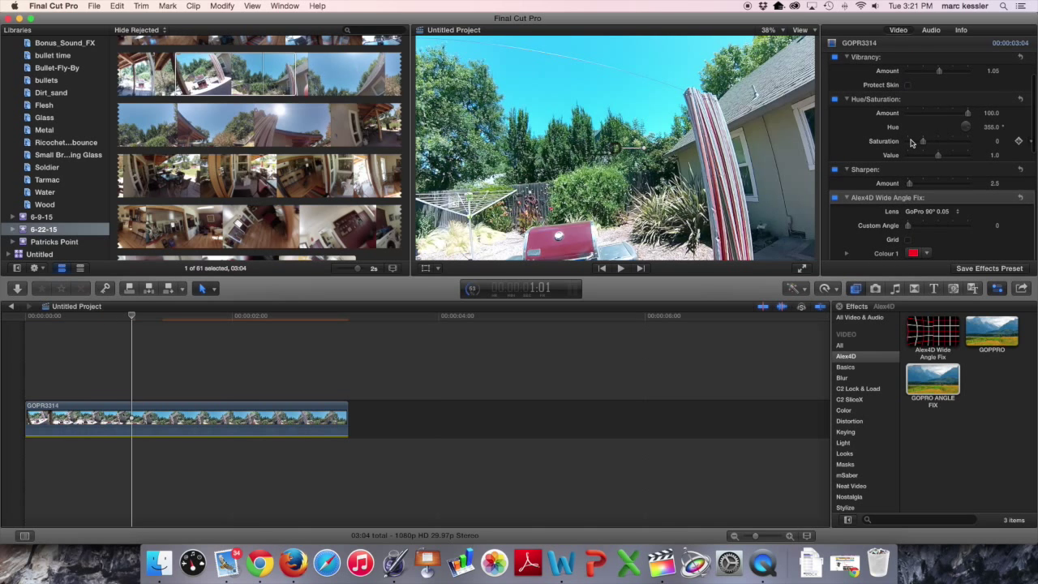
pyautogui.scroll(5, 911, 144)
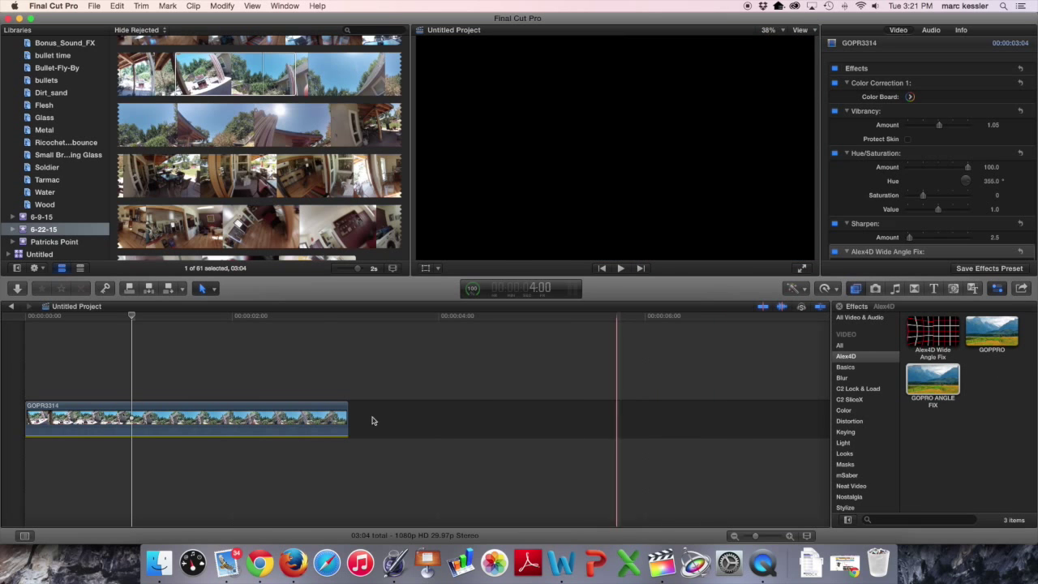
# Step: With GOPR3314 selected, confirm Hue at 355.0° and check the Wide Angle Fix uses GoPro 90° 0.05
pyautogui.click(148, 414)
pyautogui.click(195, 411)
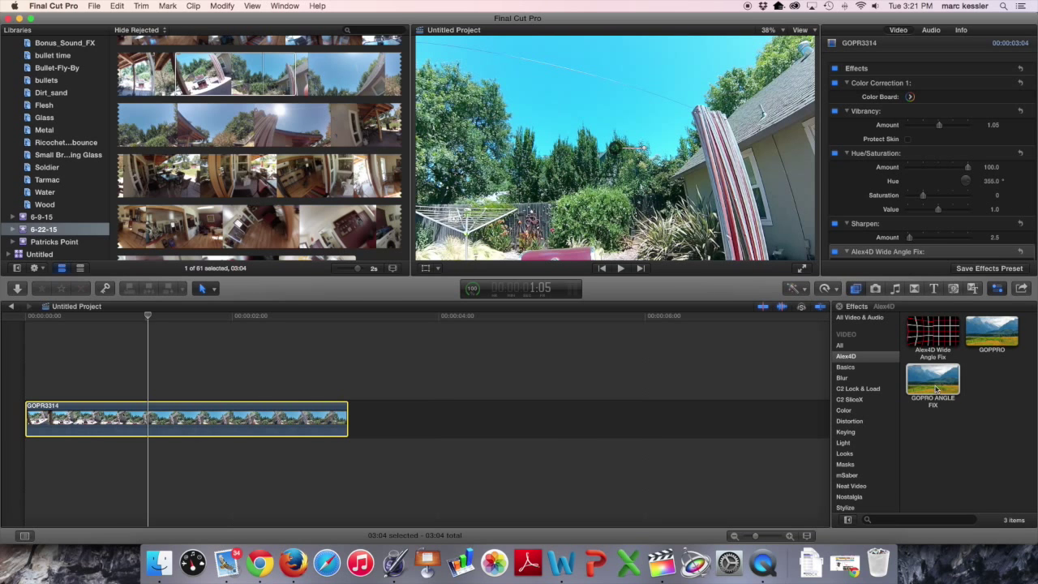
pyautogui.scroll(-1, 854, 88)
pyautogui.scroll(-1, 855, 88)
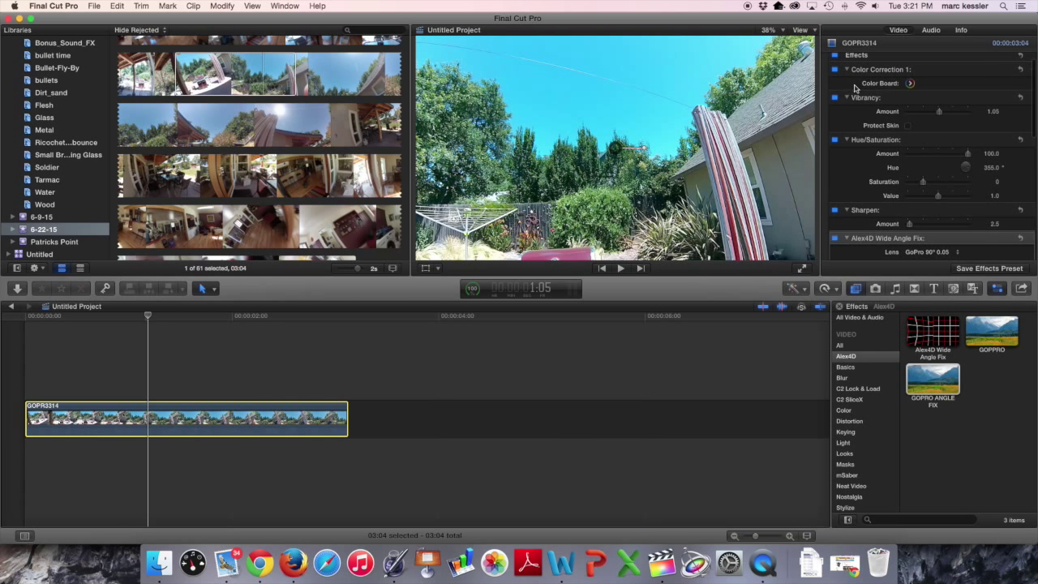
pyautogui.scroll(-2, 862, 121)
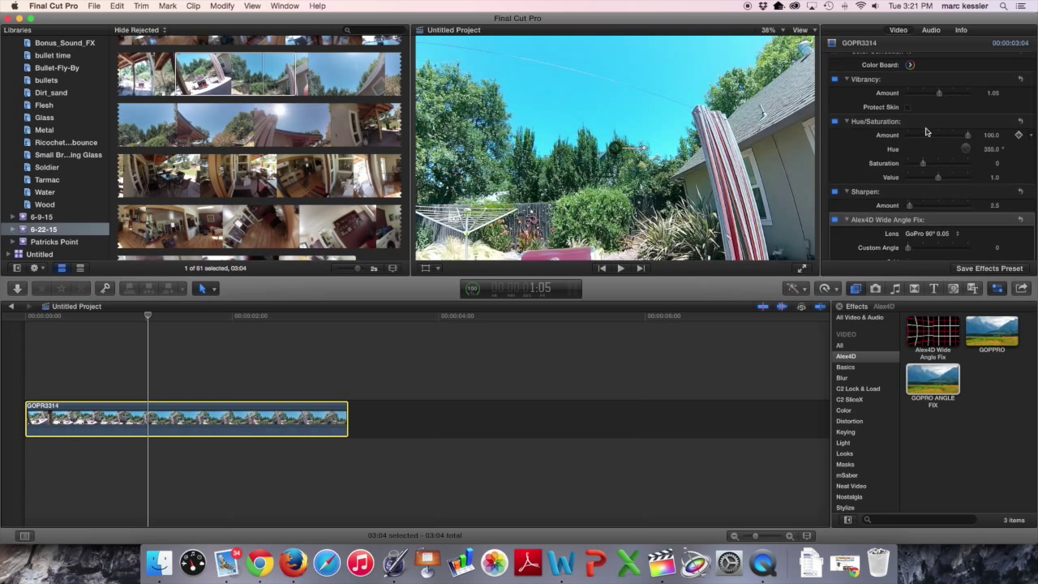
pyautogui.scroll(-2, 922, 129)
pyautogui.scroll(-1, 876, 114)
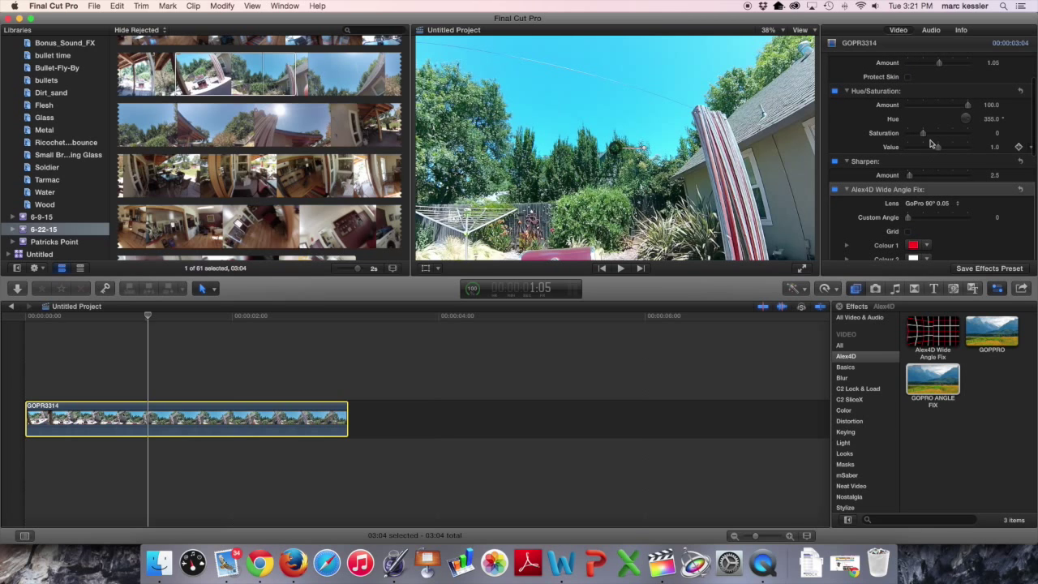
pyautogui.press('Return')
pyautogui.scroll(-2, 876, 163)
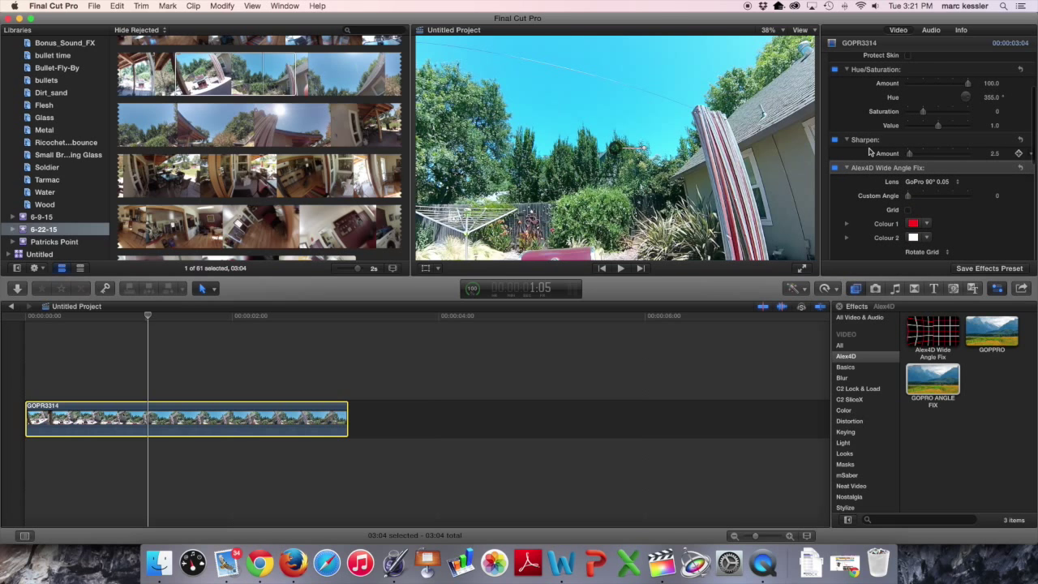
pyautogui.scroll(-2, 998, 156)
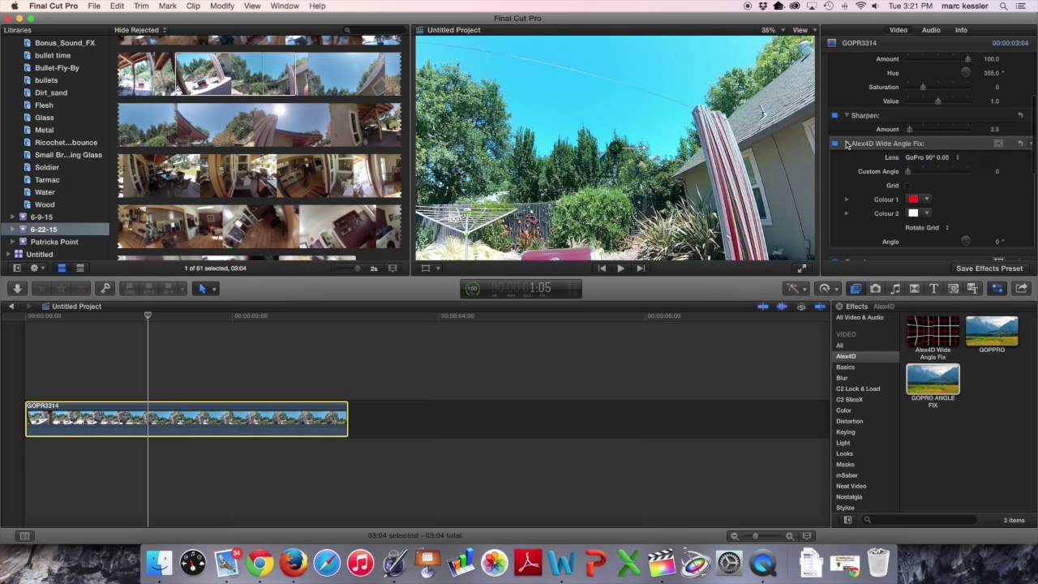
pyautogui.scroll(-1, 866, 148)
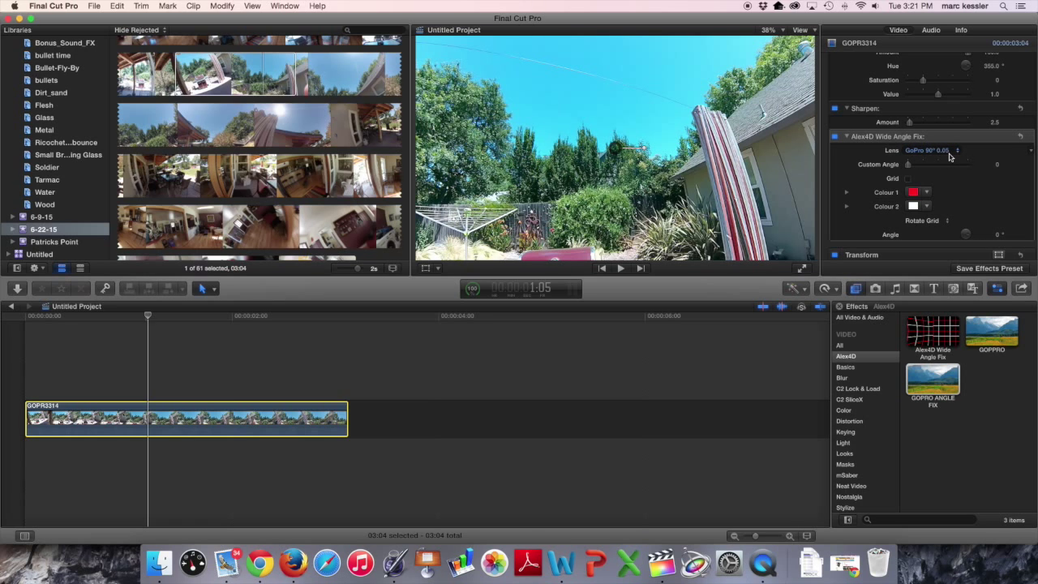
pyautogui.scroll(-3, 951, 156)
pyautogui.scroll(-2, 951, 157)
pyautogui.scroll(5, 950, 156)
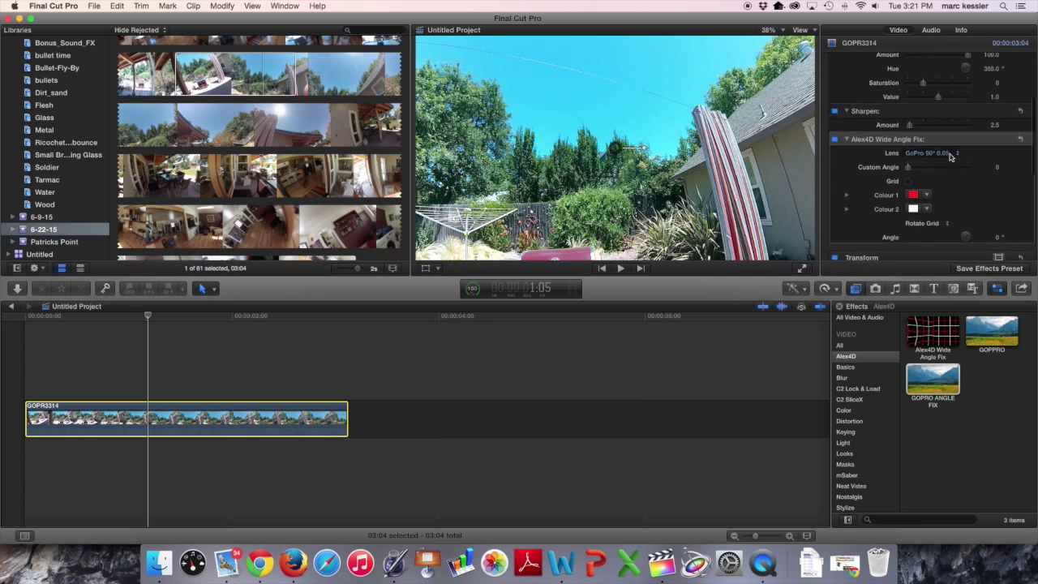
pyautogui.scroll(5, 945, 146)
# Step: Review Color Correction 1's Color, Saturation (30% global) and Exposure (highlights 10%) boards
pyautogui.click(910, 102)
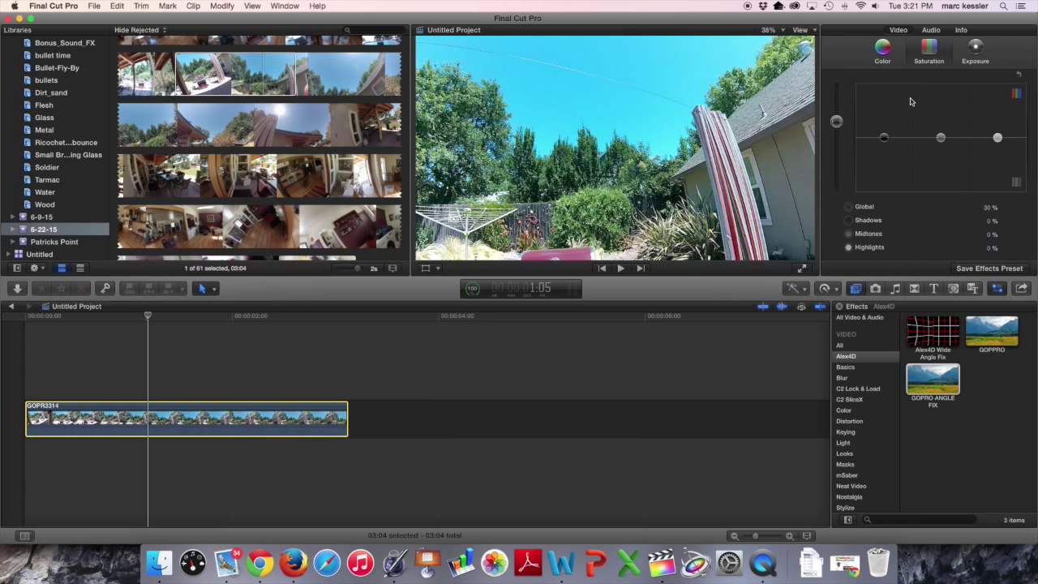
pyautogui.click(883, 48)
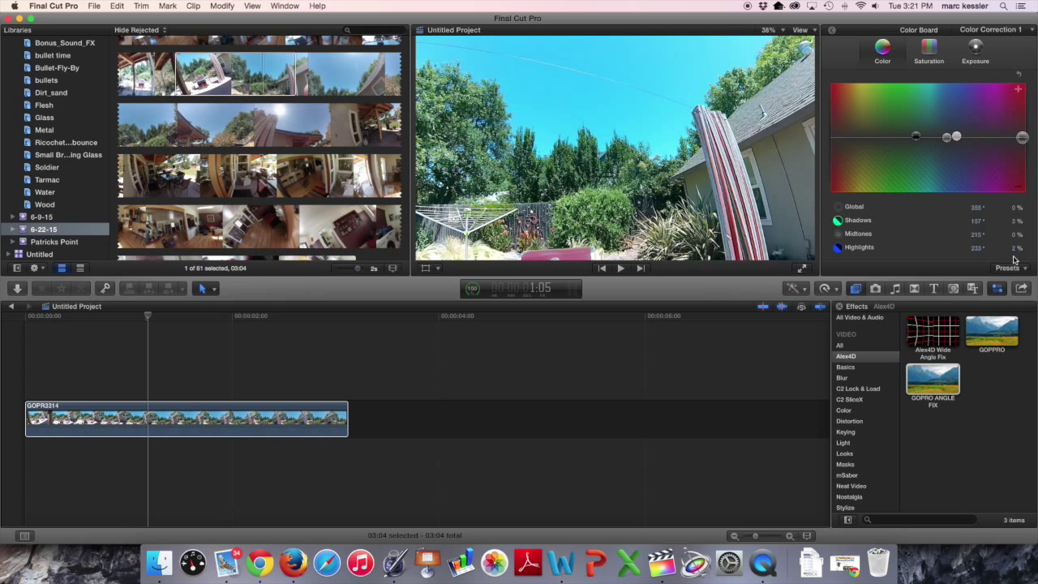
pyautogui.click(931, 48)
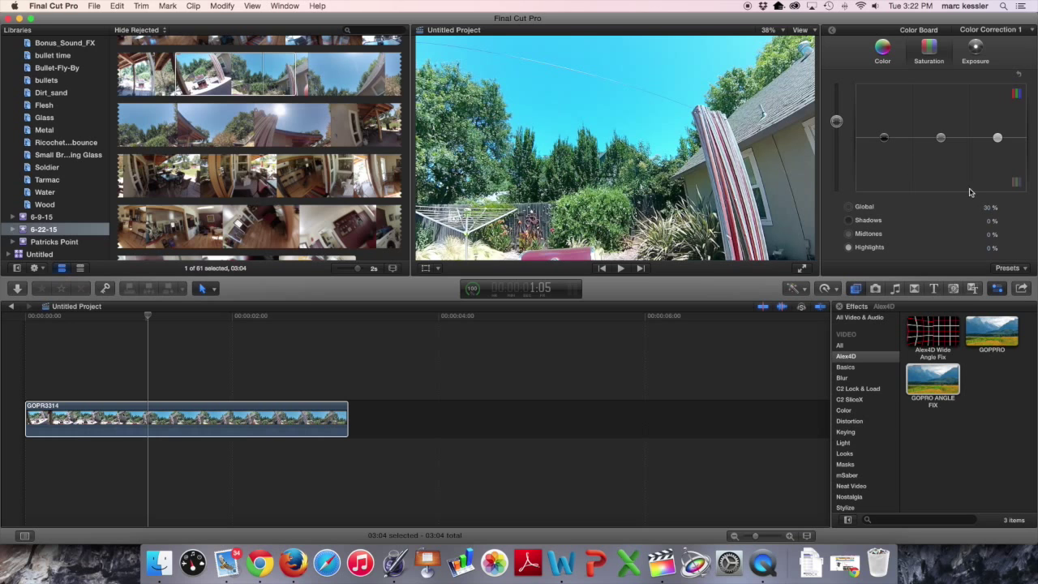
pyautogui.click(975, 52)
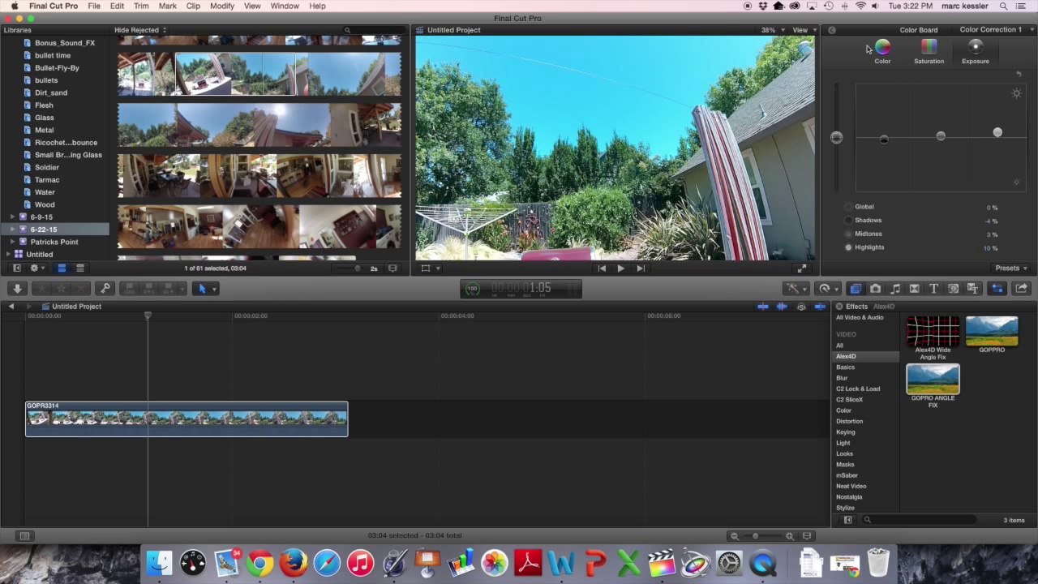
pyautogui.click(831, 33)
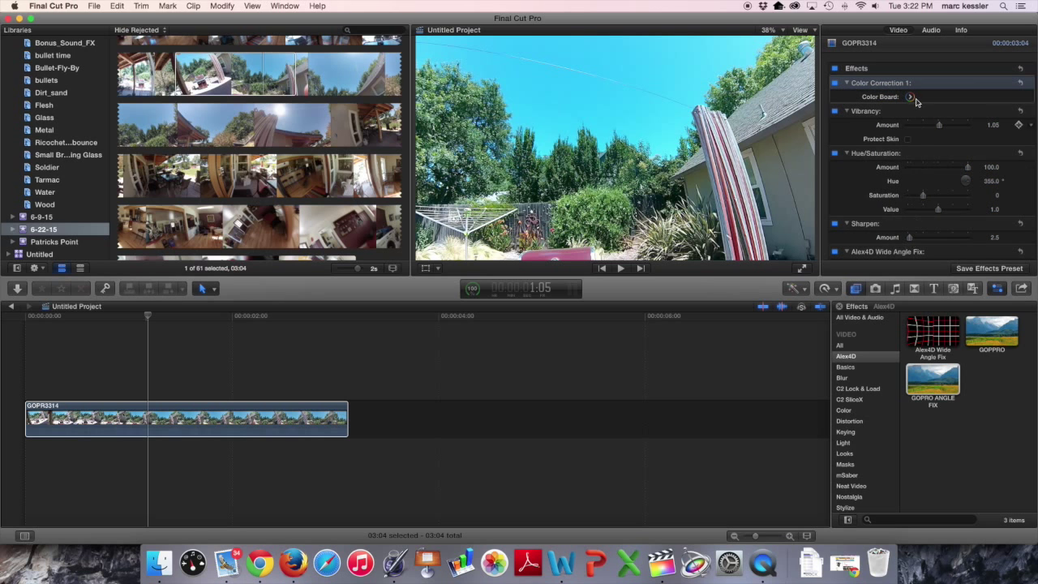
pyautogui.scroll(-3, 908, 170)
pyautogui.moveTo(933, 115)
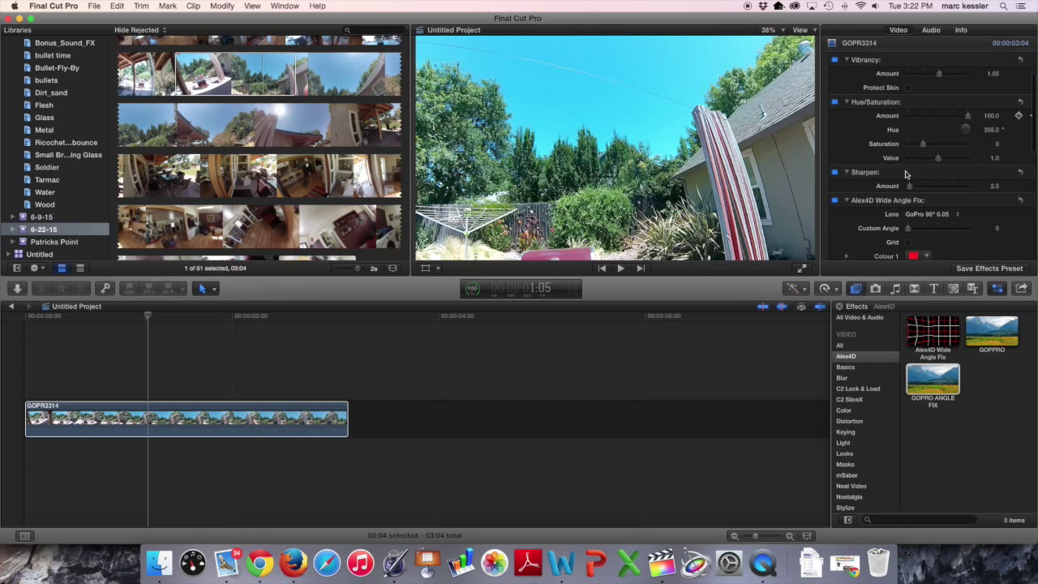
pyautogui.scroll(3, 908, 171)
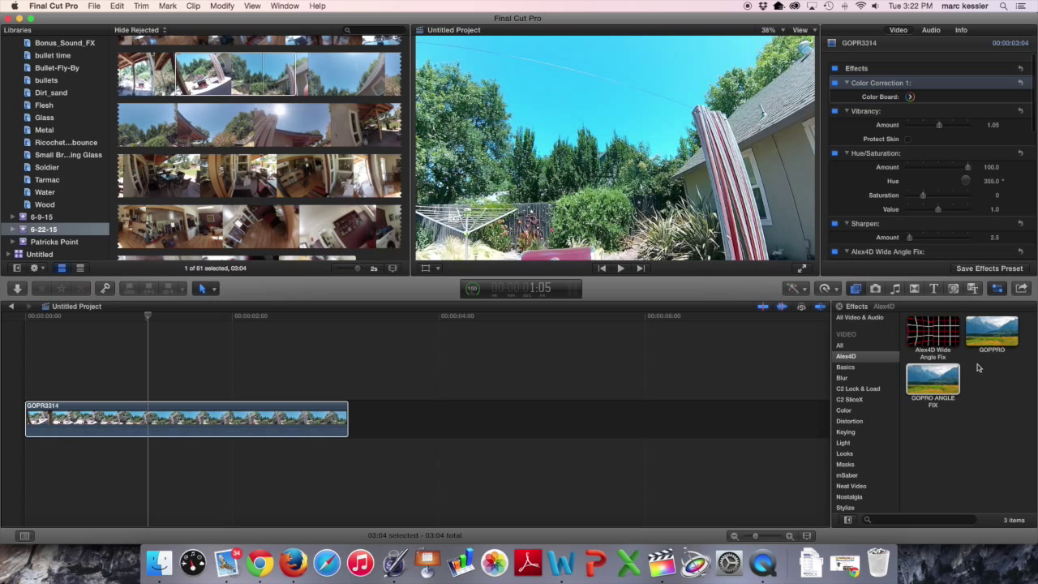
pyautogui.click(991, 269)
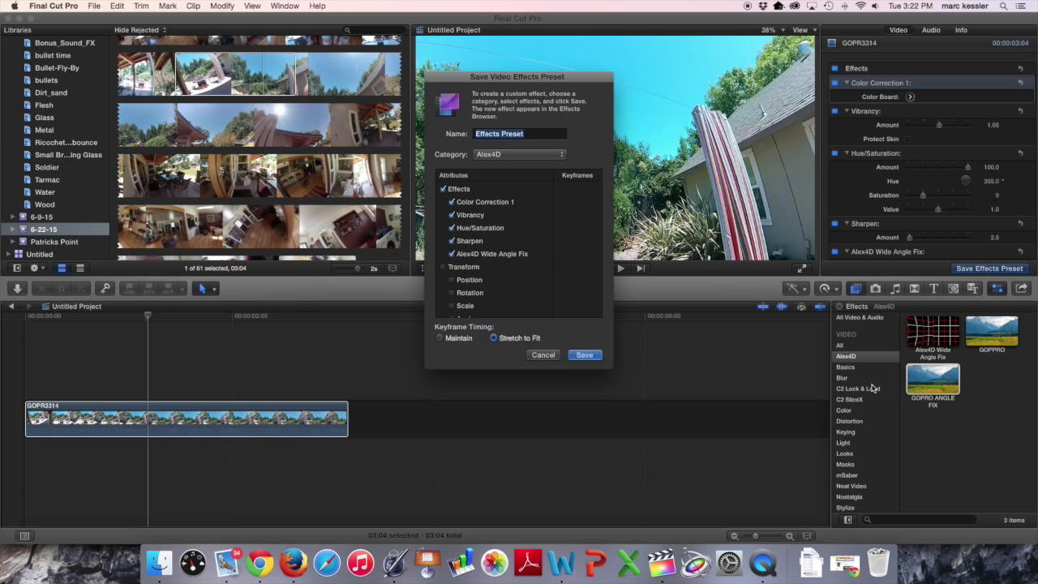
pyautogui.click(544, 355)
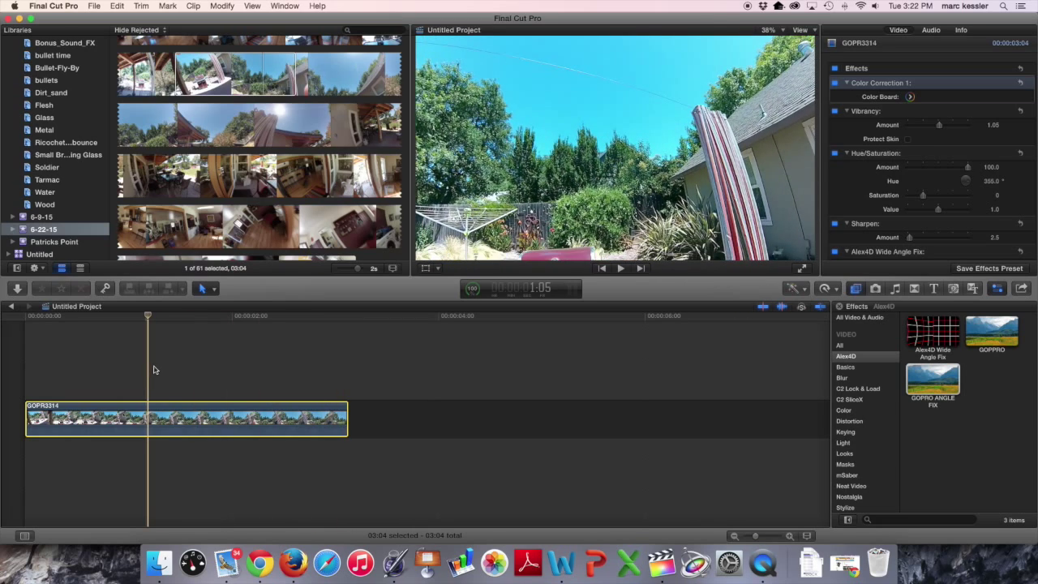
# Step: Paste a second GOPR3314 copy after the first and play the 06:08 timeline from the start
pyautogui.click(36, 425)
pyautogui.press('super+v')
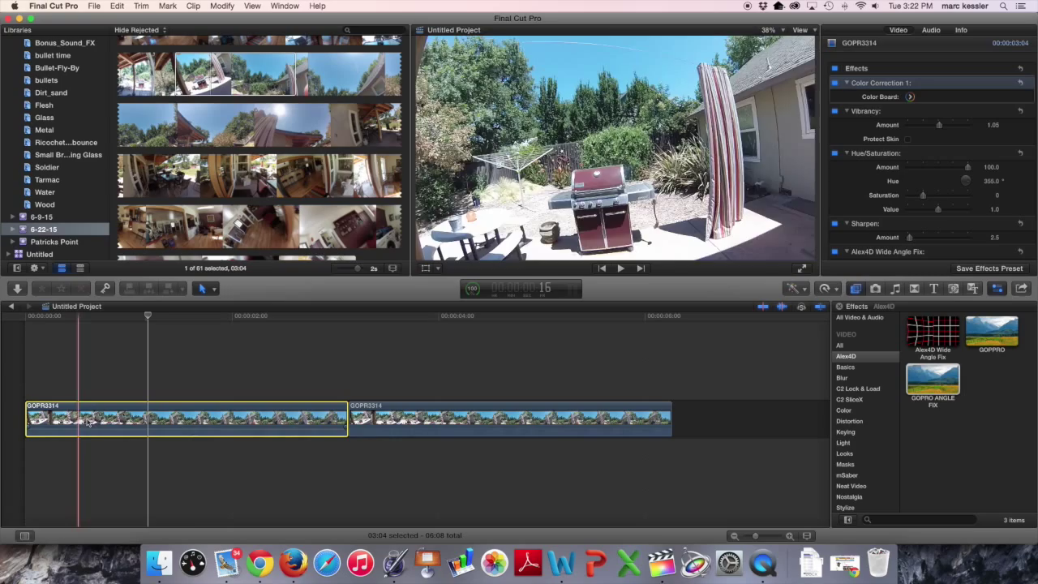
pyautogui.press('space')
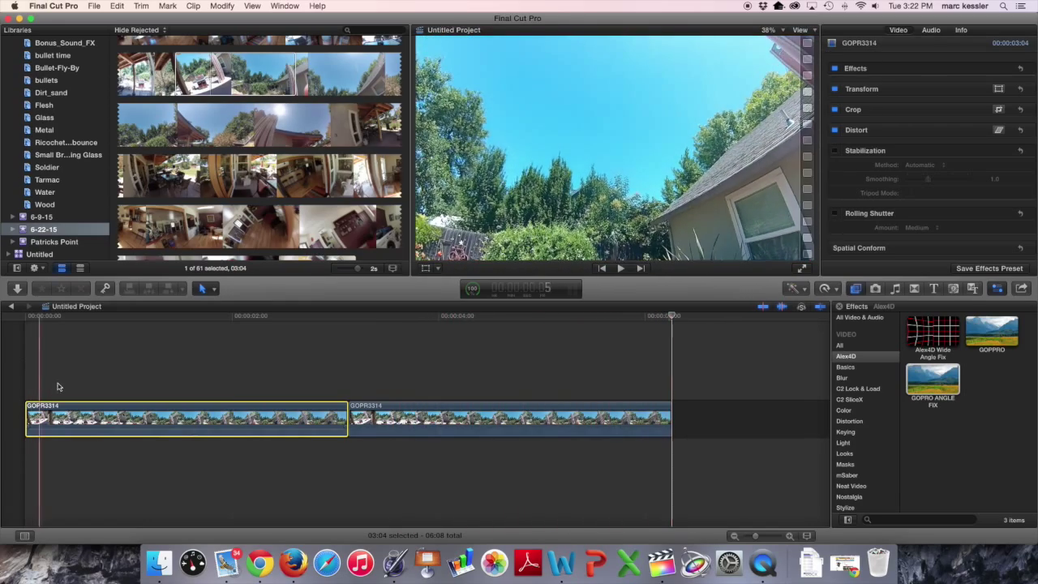
pyautogui.scroll(5, 225, 240)
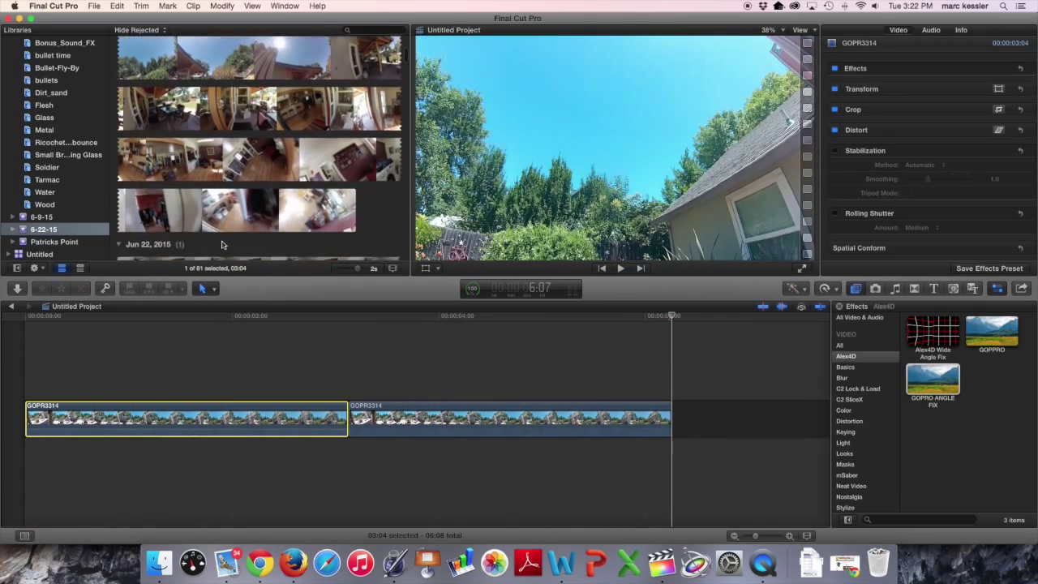
pyautogui.scroll(1, 224, 235)
# Step: Add a cat footage range to the timeline end and apply the GOPRO ANGLE FIX preset to it
pyautogui.scroll(1, 224, 236)
pyautogui.scroll(1, 224, 235)
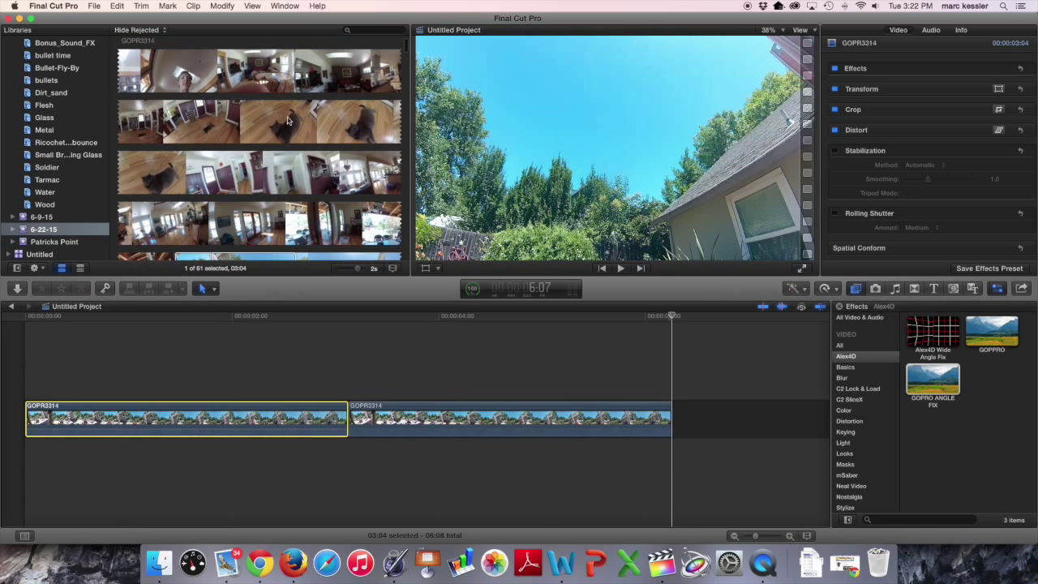
pyautogui.moveTo(204, 126)
pyautogui.mouseDown()
pyautogui.moveTo(273, 123)
pyautogui.moveTo(668, 401)
pyautogui.mouseUp()
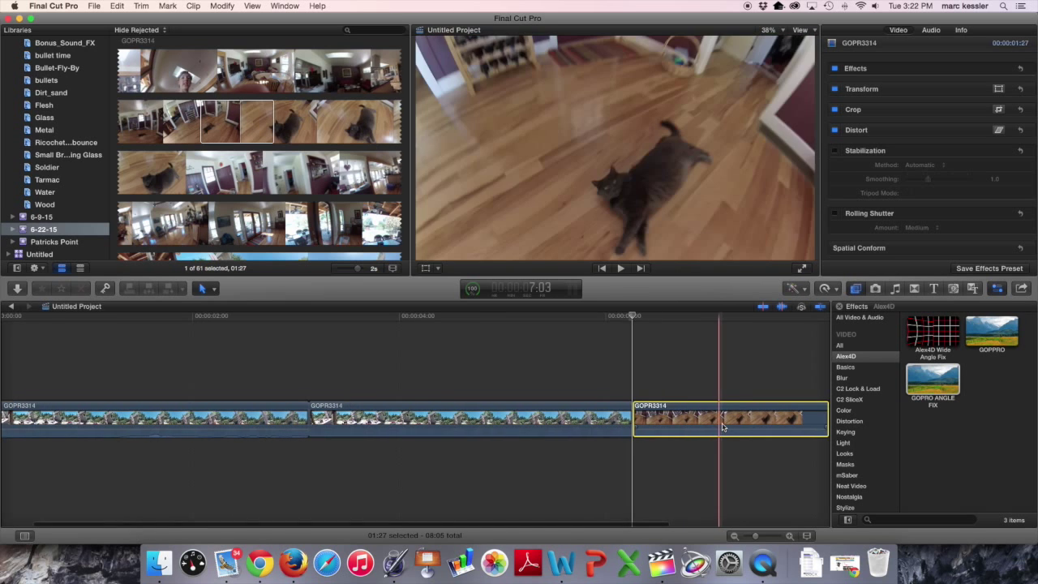
pyautogui.click(684, 344)
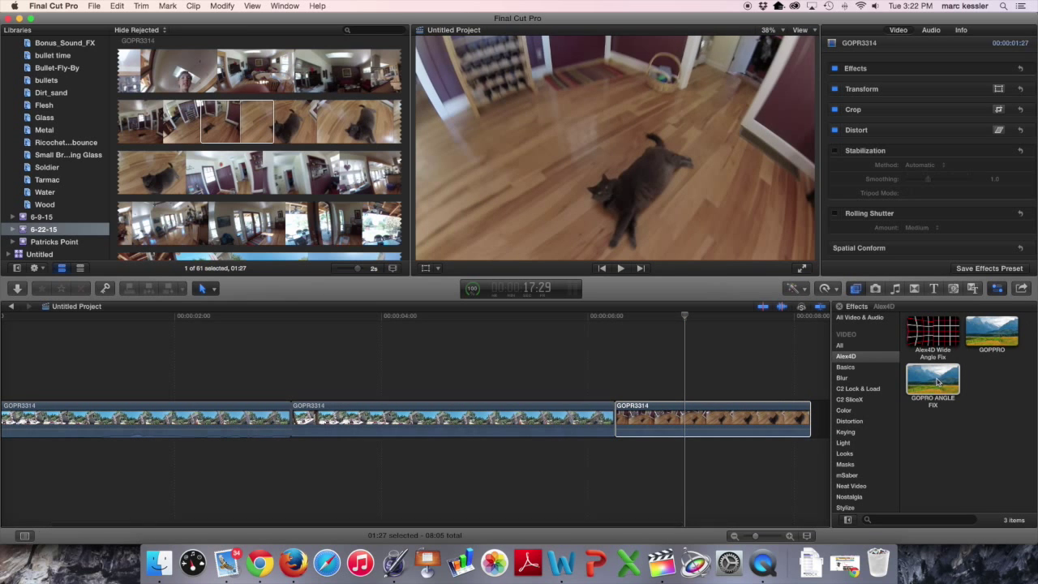
pyautogui.click(937, 381)
pyautogui.moveTo(937, 381); pyautogui.dragTo(699, 418)
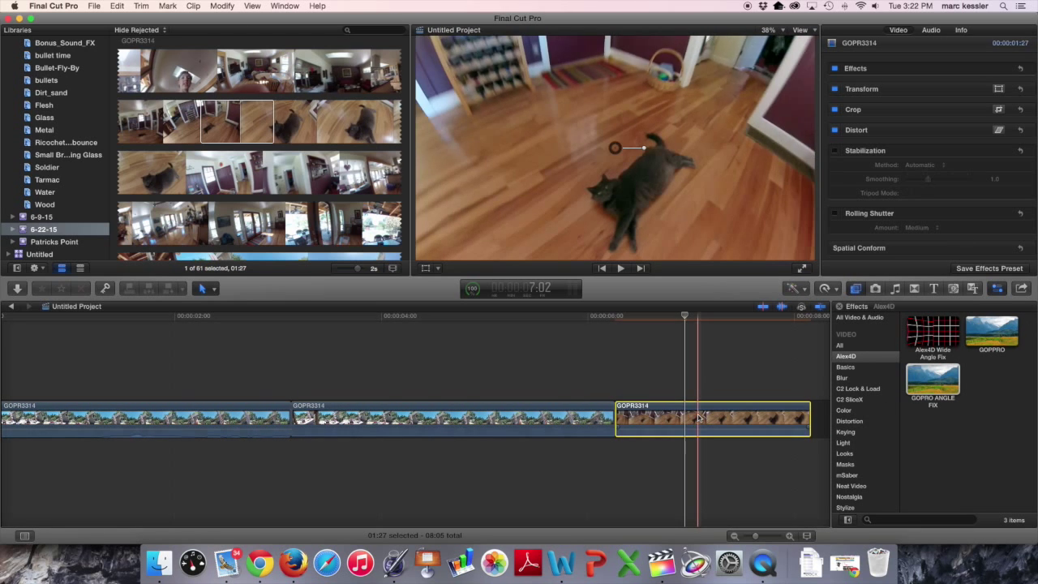
pyautogui.moveTo(856, 68)
pyautogui.moveTo(925, 68)
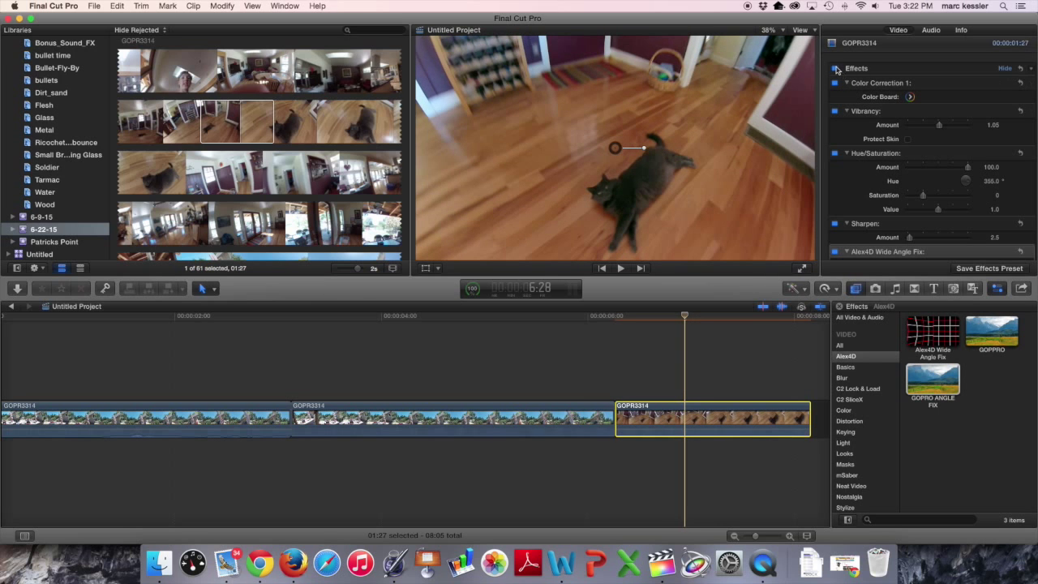
# Step: Toggle effects on the cat clip to compare corrected and uncorrected footage, then play it back
pyautogui.click(835, 69)
pyautogui.click(835, 69)
pyautogui.click(836, 71)
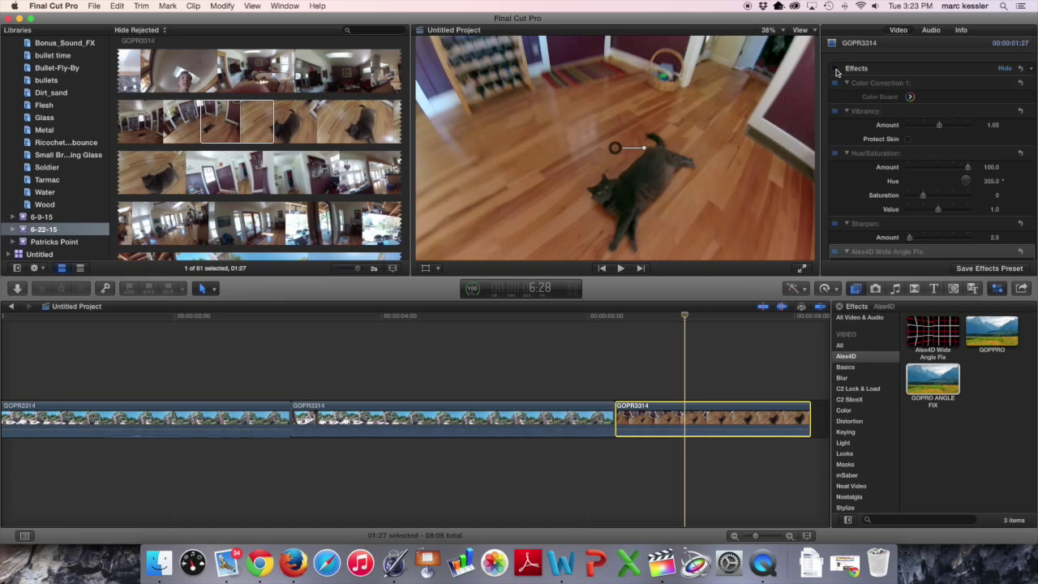
pyautogui.click(836, 70)
pyautogui.click(836, 70)
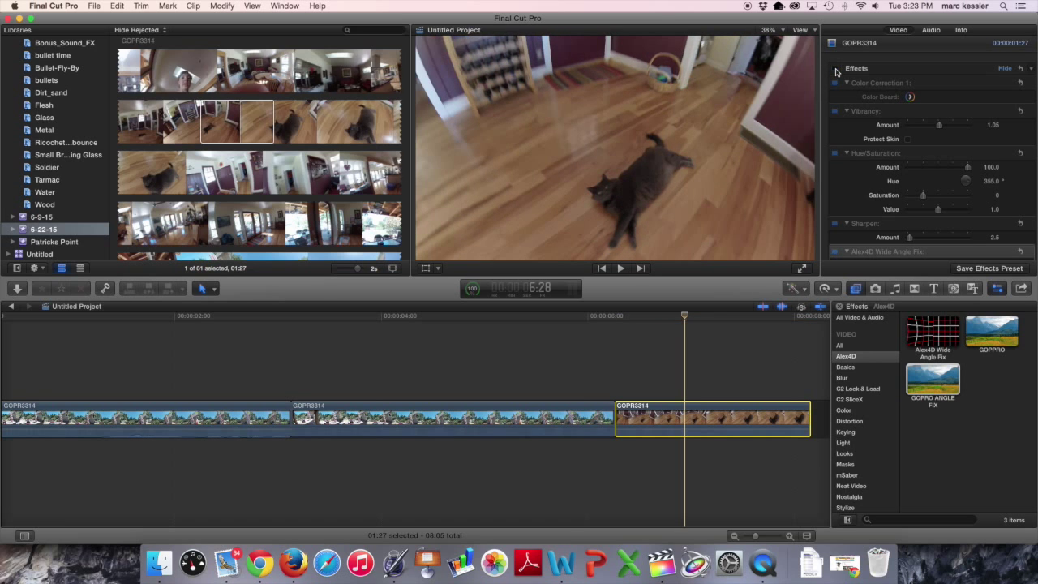
pyautogui.press('space')
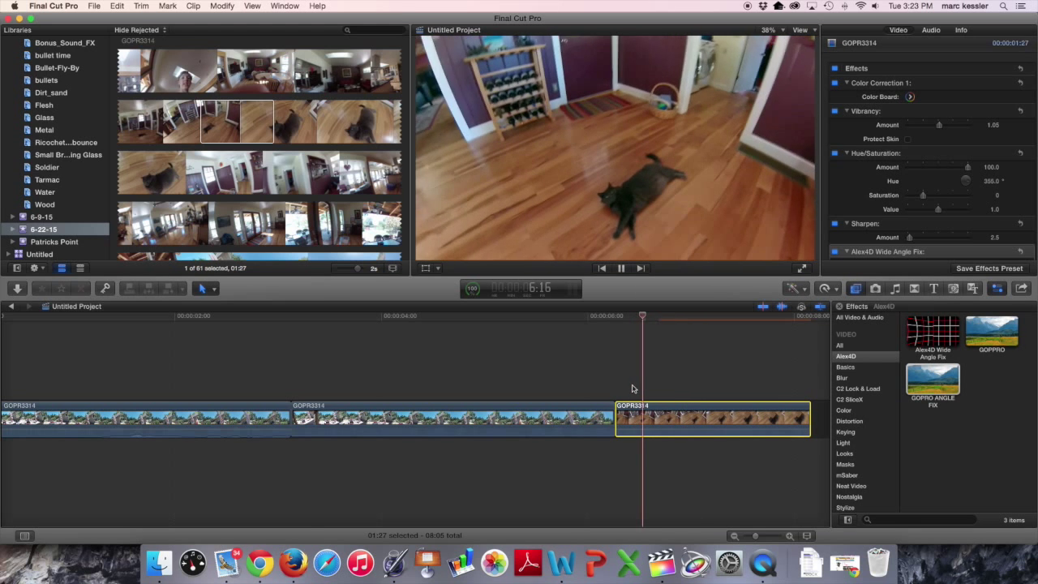